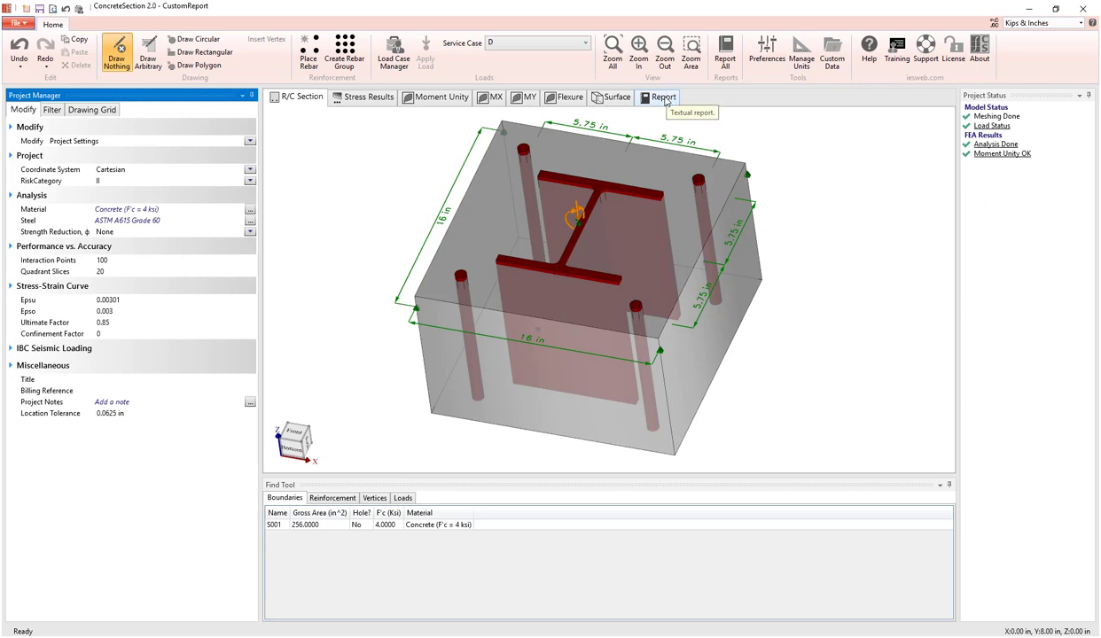
Step: Open the report and add the Project Settings and Service Load Cases tables to it
click(663, 98)
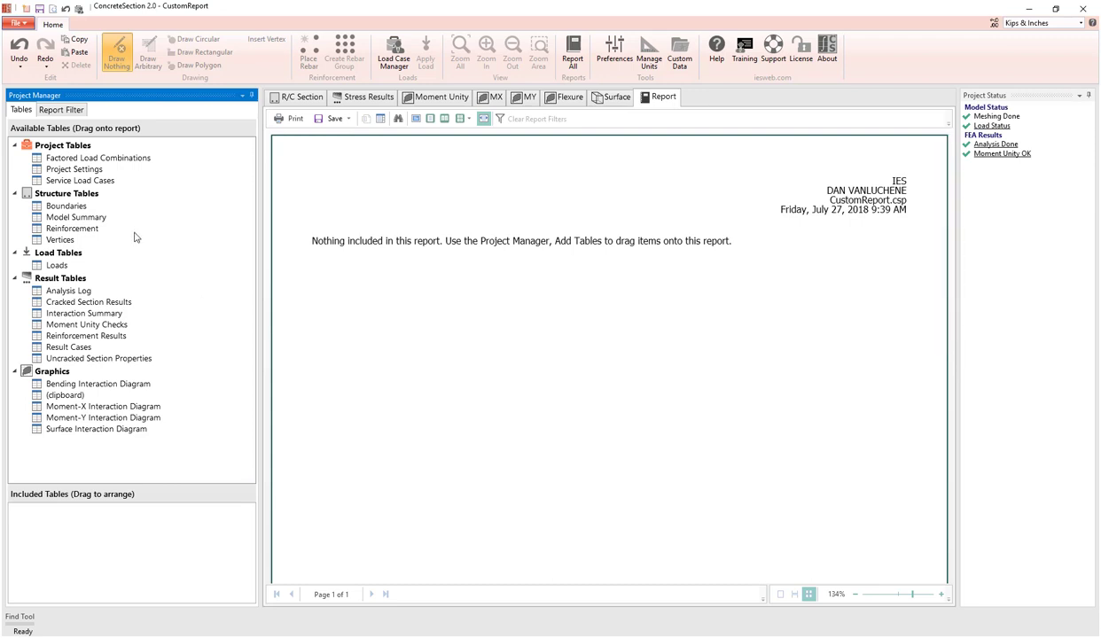
drag(68, 169, 71, 174)
drag(71, 170, 366, 271)
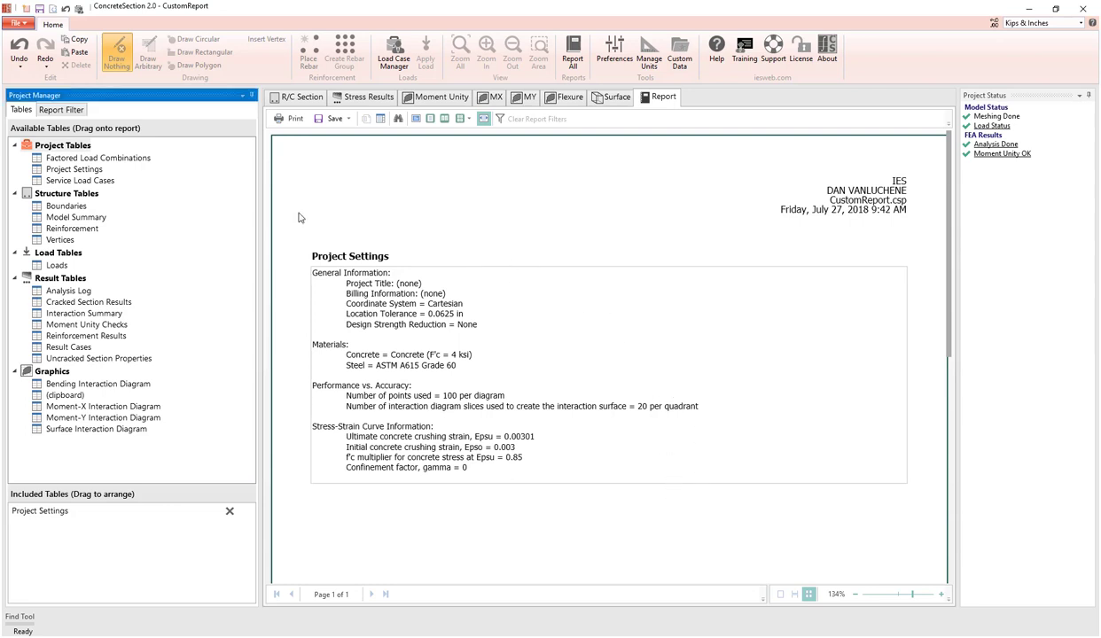
drag(89, 181, 622, 521)
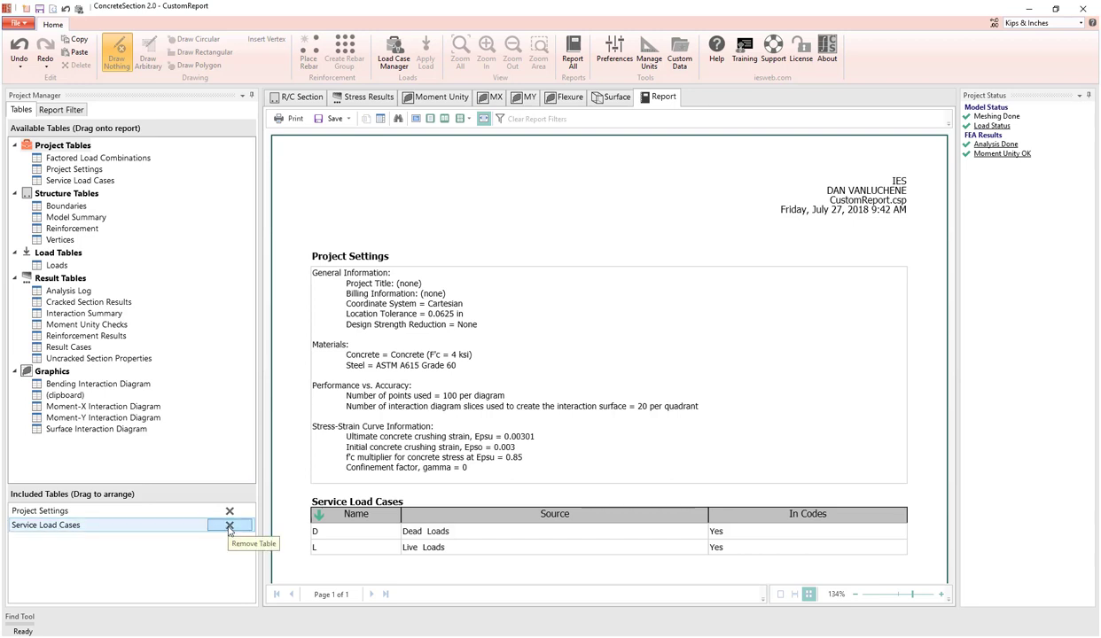
Step: Reorder the included tables so that Service Load Cases comes before Project Settings
click(61, 530)
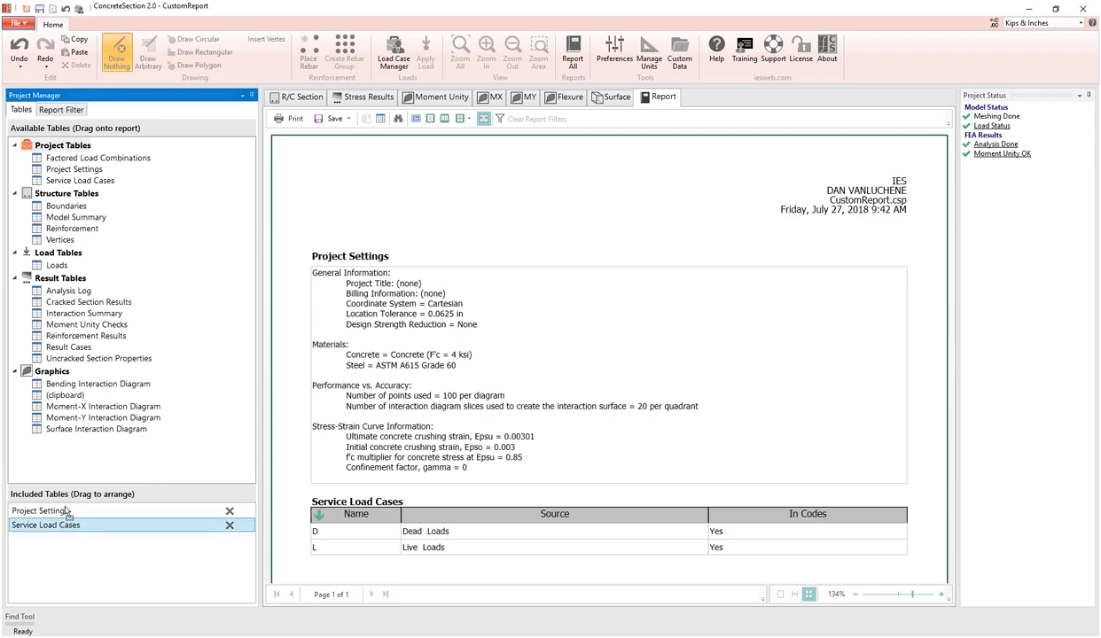
drag(66, 511, 70, 537)
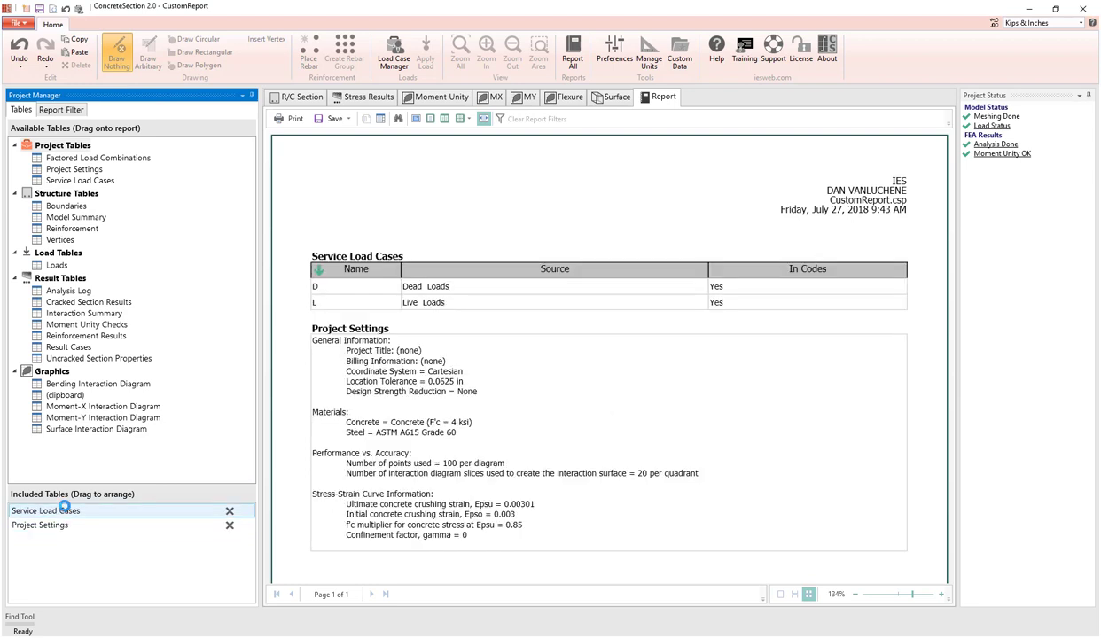
click(45, 524)
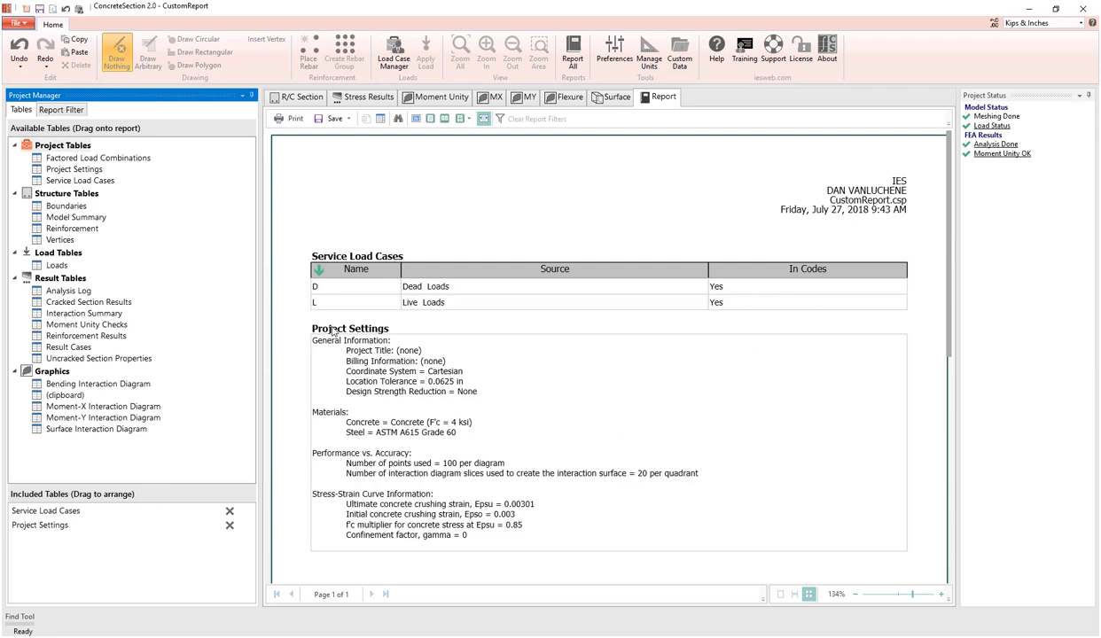
Step: Set the page width of both the Service Load Cases and Project Settings tables to Half
click(345, 262)
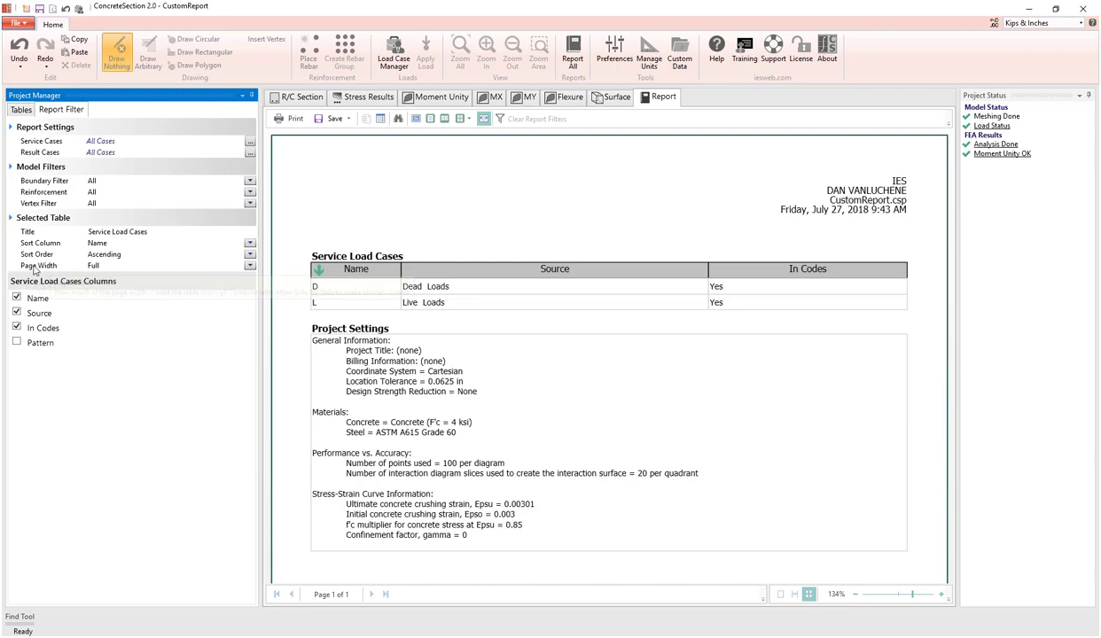
click(250, 266)
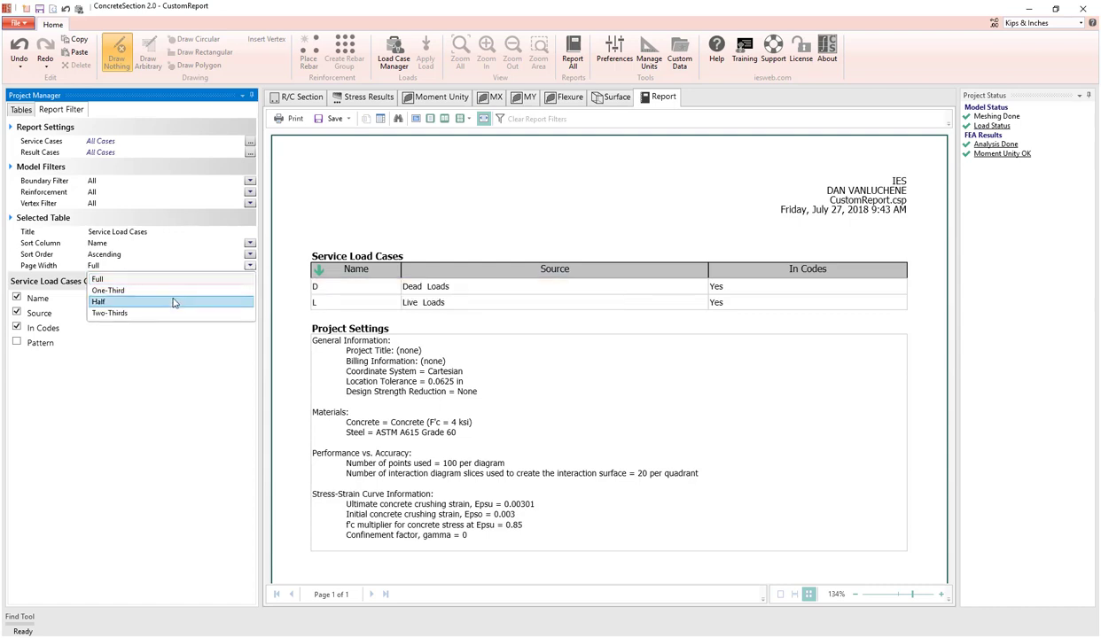
click(174, 302)
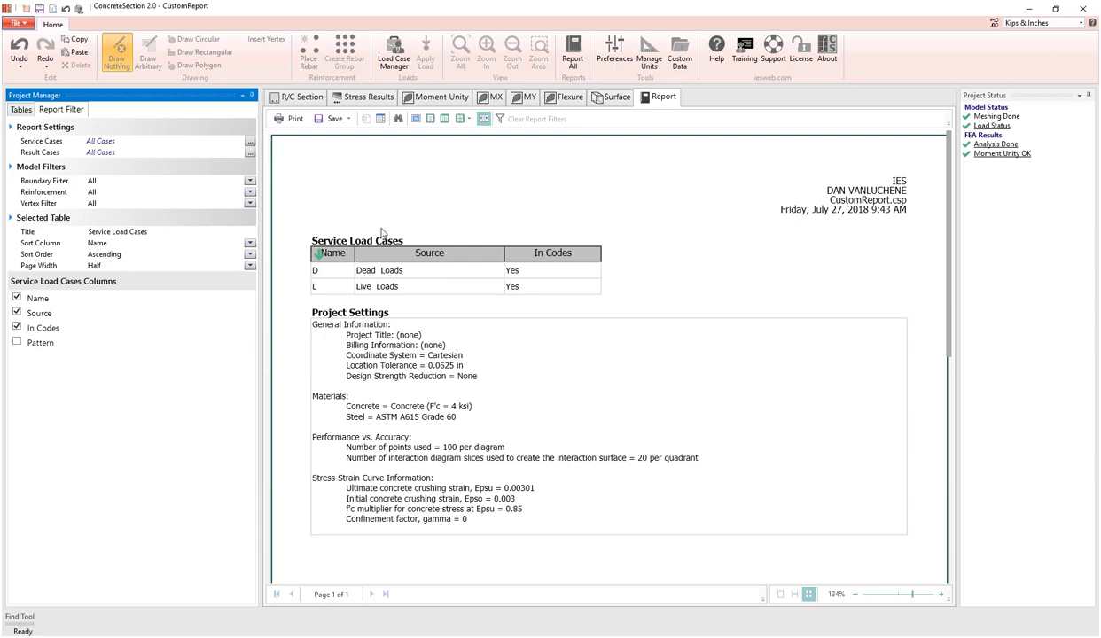
click(349, 317)
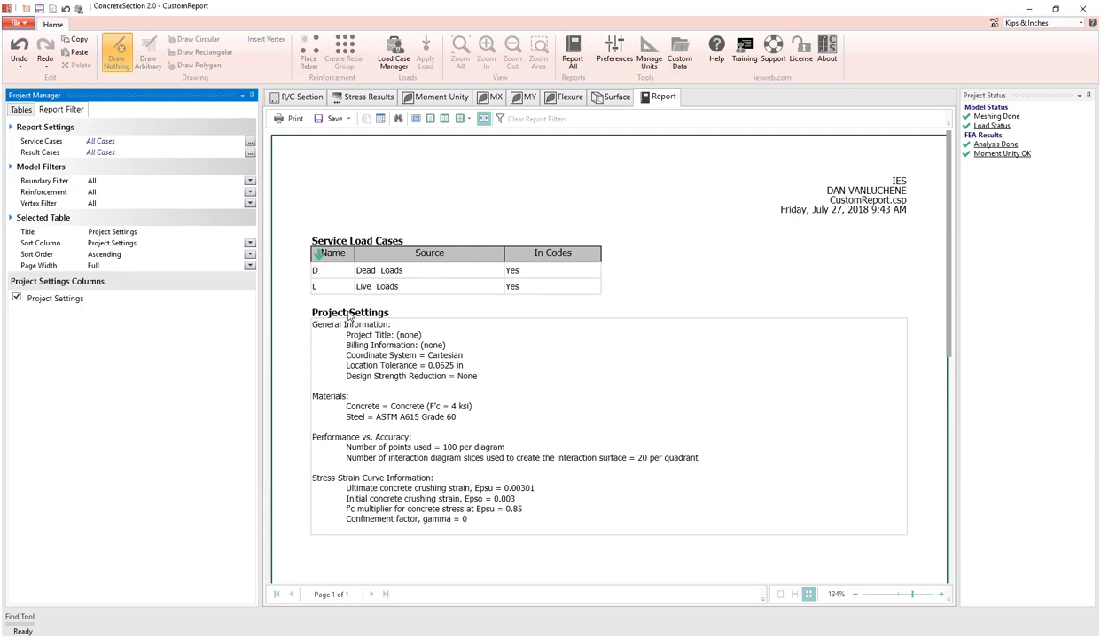
click(250, 266)
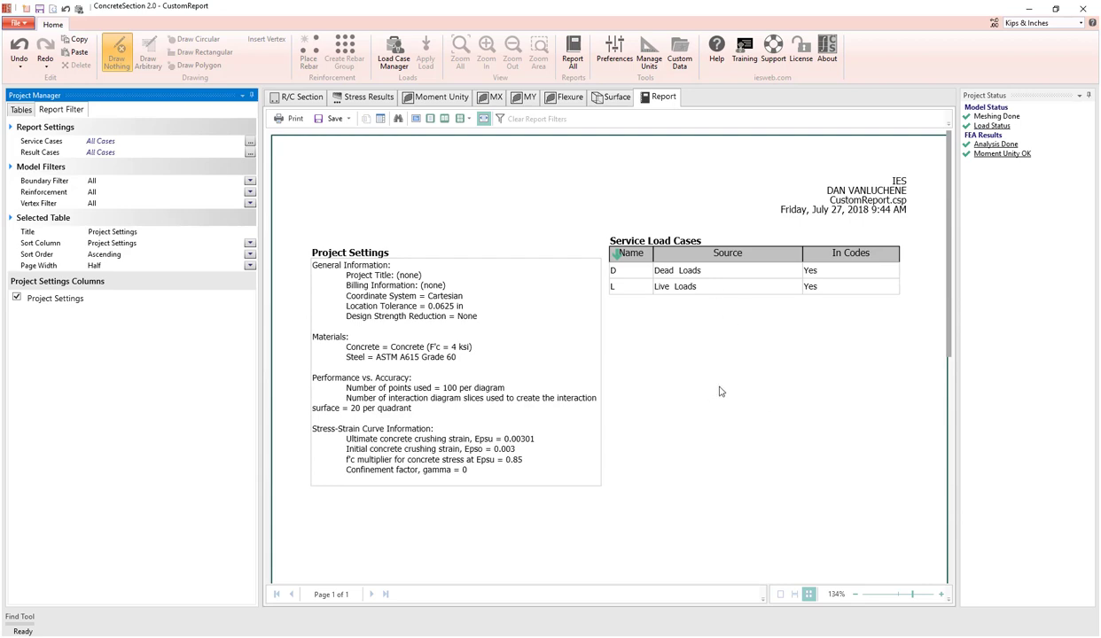
Step: Add the Reinforcement Results table to the report below the Project Settings table
click(21, 109)
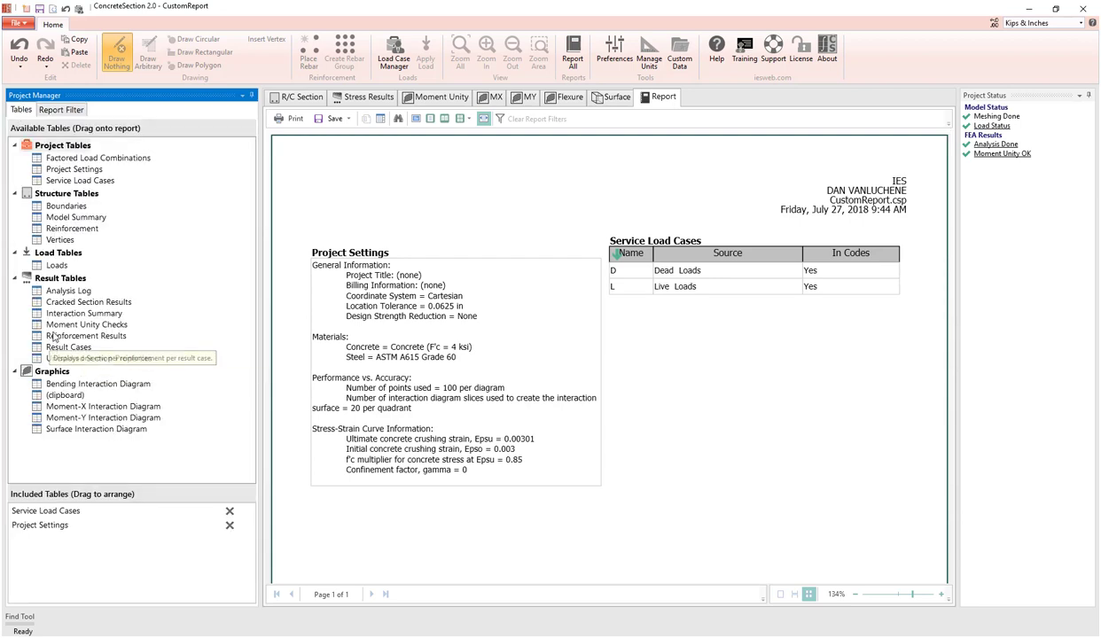
drag(48, 338, 555, 523)
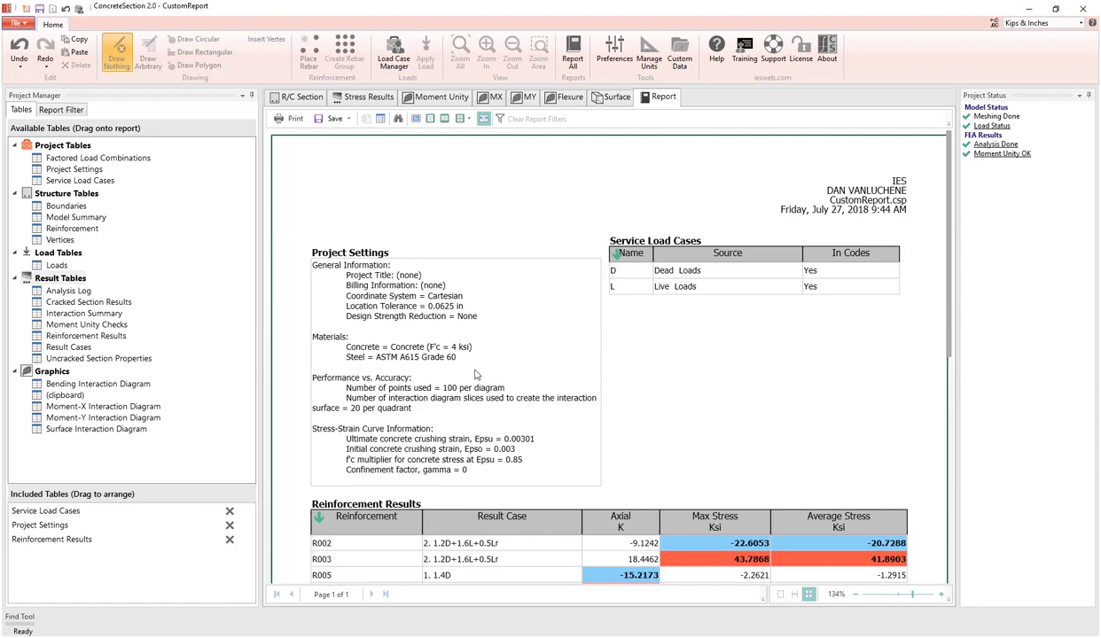
scroll(472, 372, down, 3)
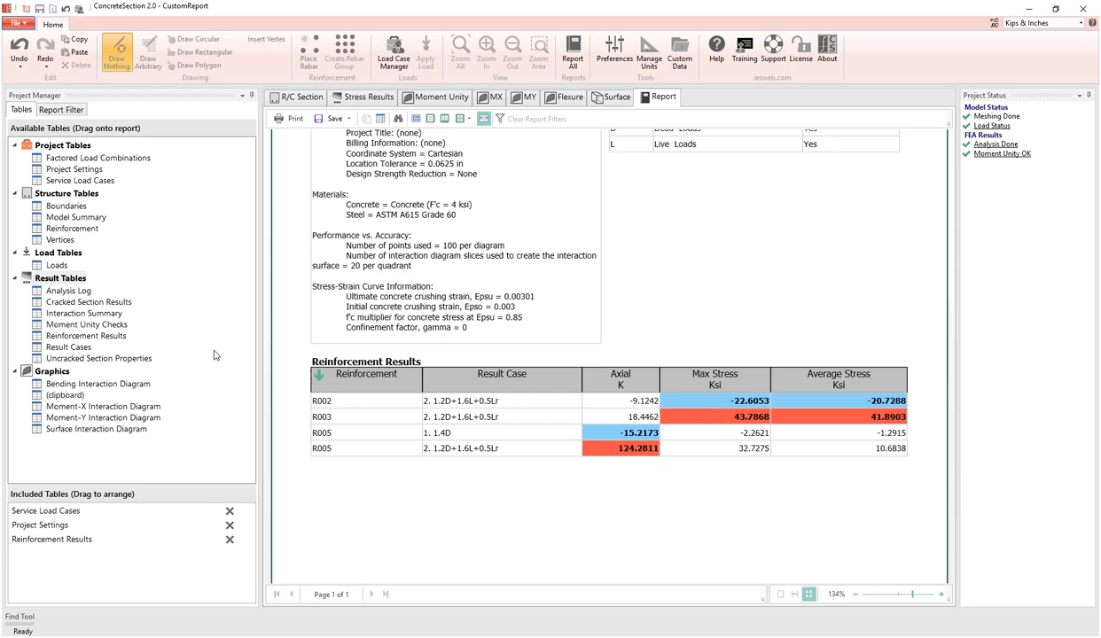
Step: Turn off Extreme Rows Only for the Reinforcement Results table and look through all its rows
click(397, 374)
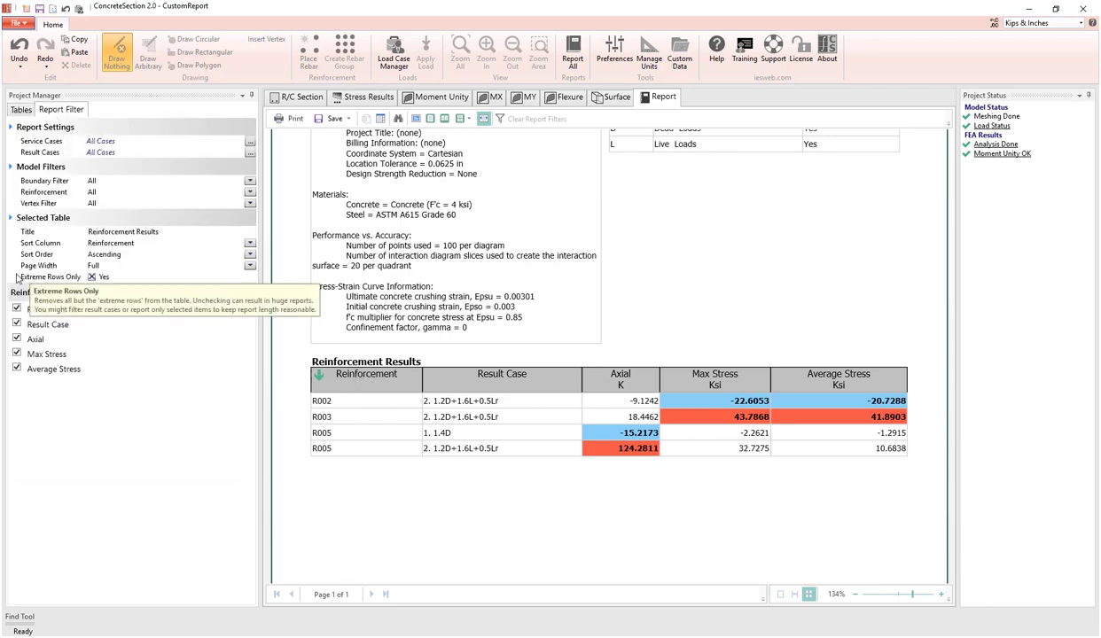
click(92, 278)
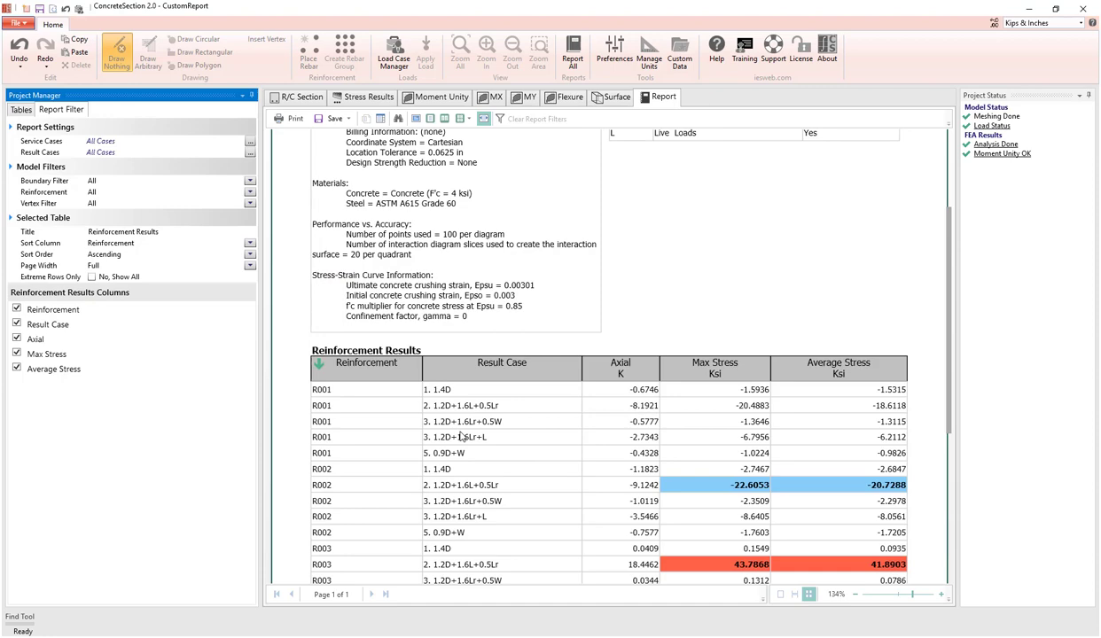
scroll(461, 436, down, 5)
scroll(461, 434, up, 5)
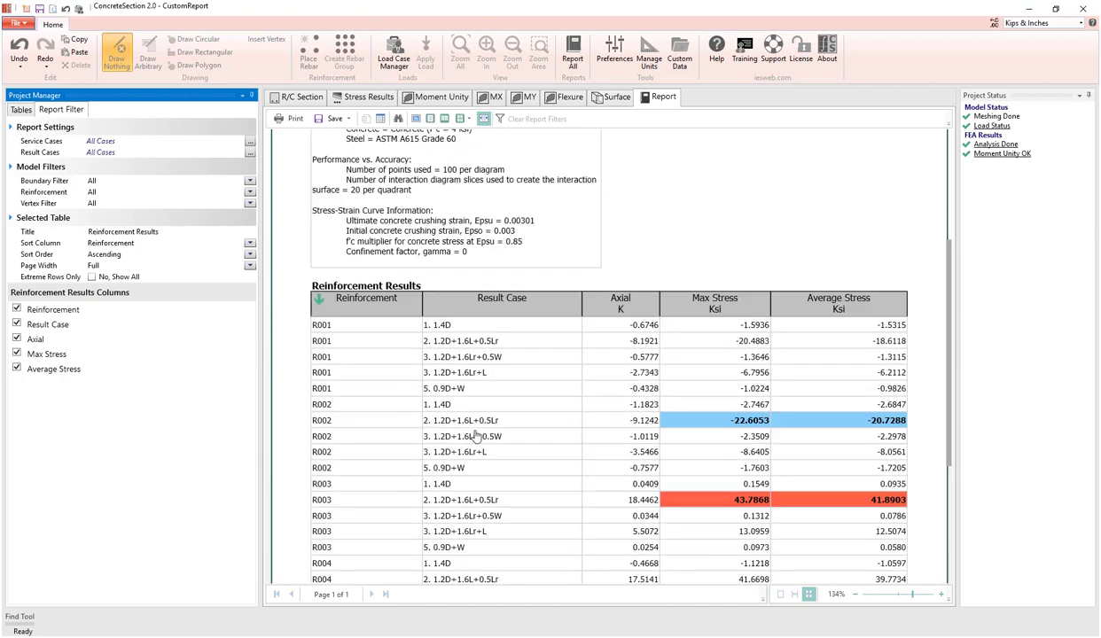
scroll(557, 388, down, 4)
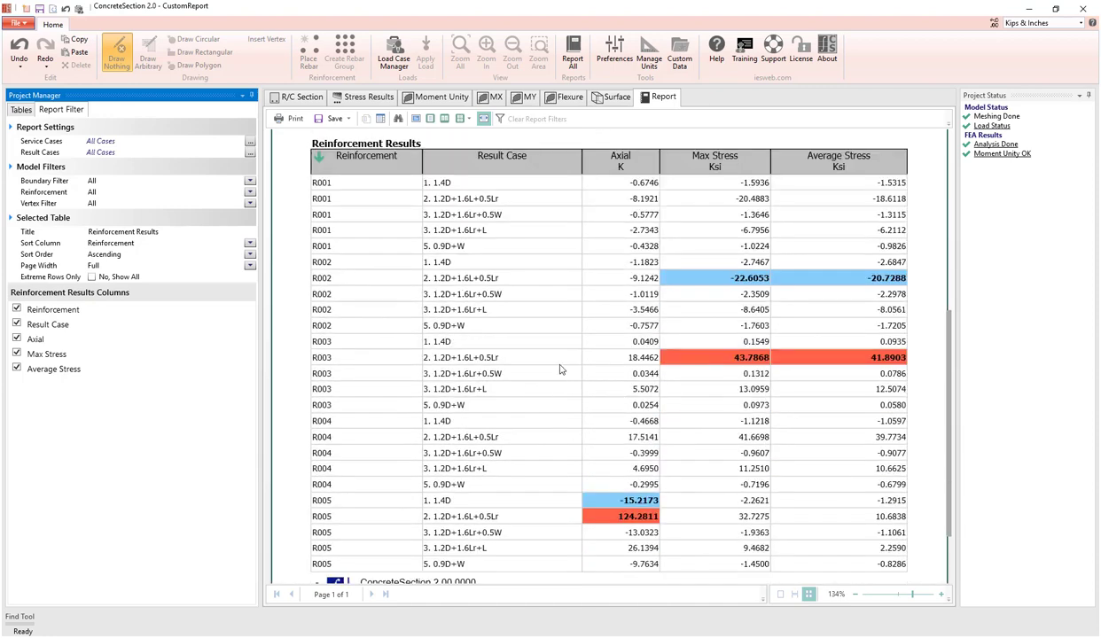
scroll(554, 369, up, 3)
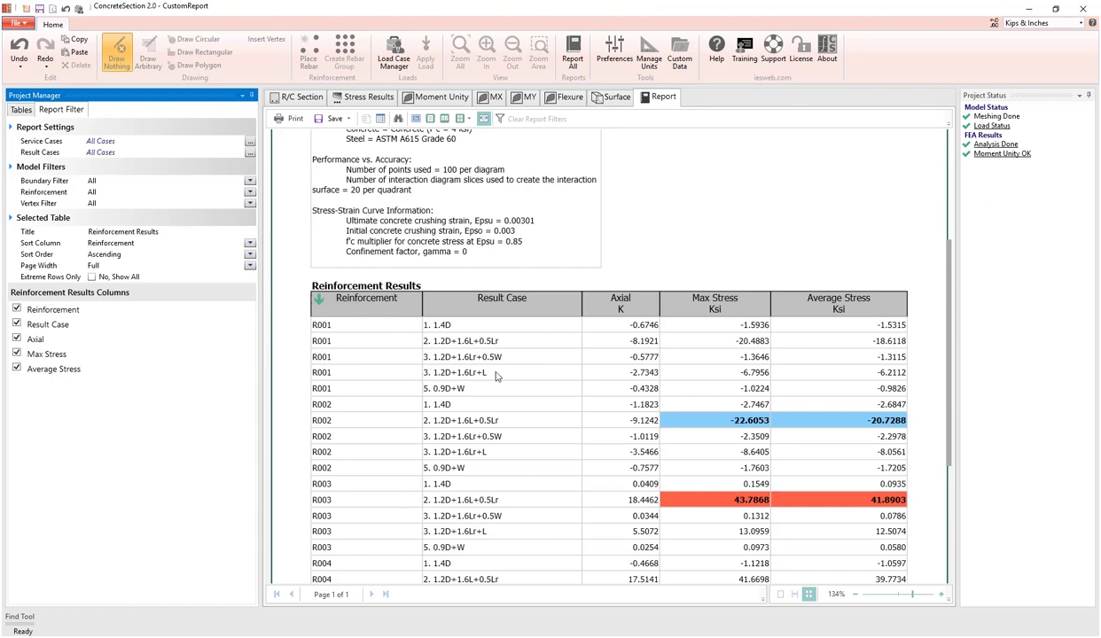
Step: Sort the Reinforcement Results table by Axial in ascending order and make Axial its first column
click(618, 302)
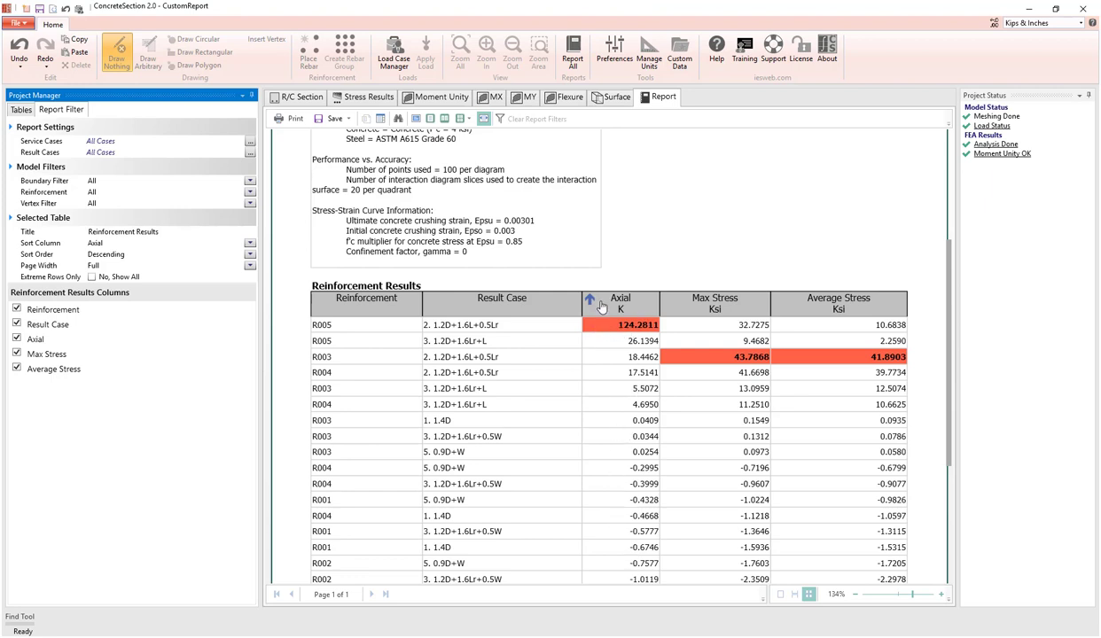
click(601, 306)
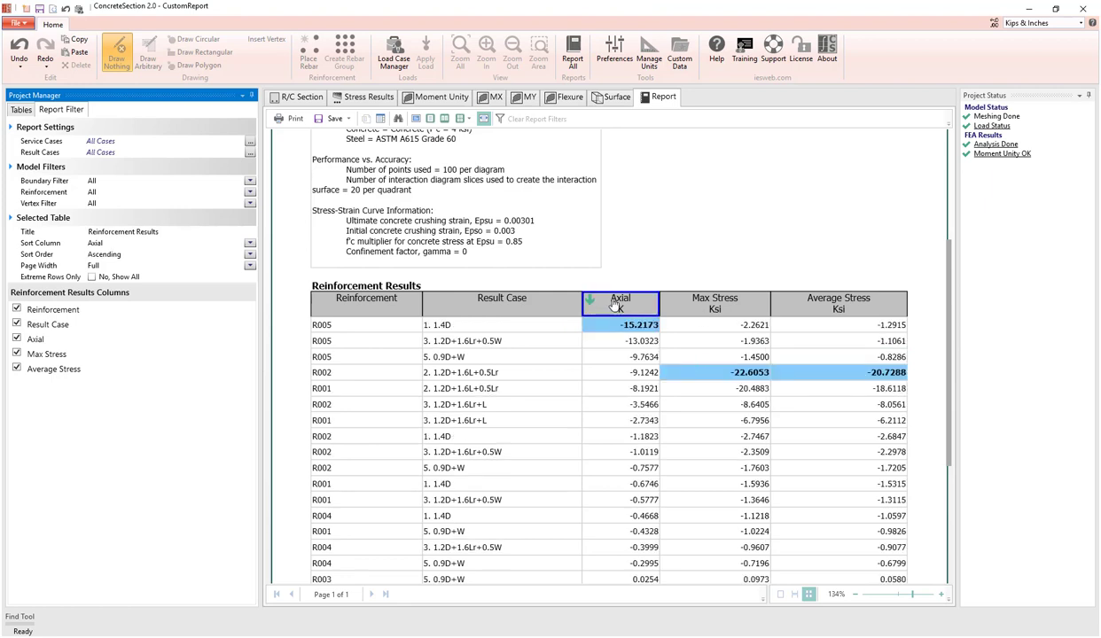
drag(614, 304, 443, 285)
drag(611, 309, 419, 305)
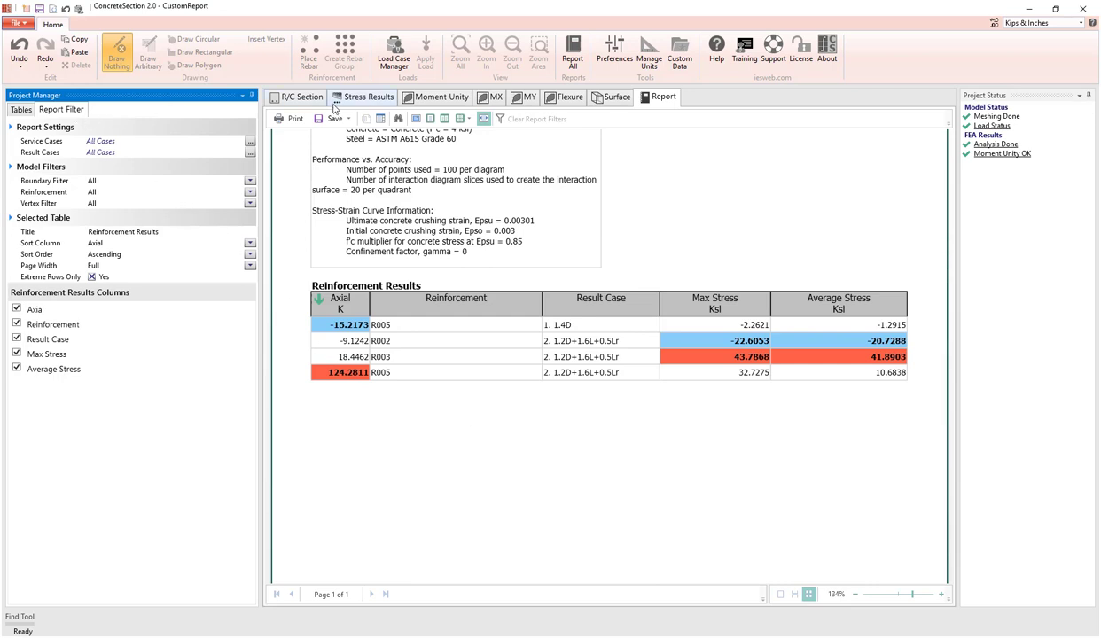
Step: Copy the 3D model view from the R/C Section and paste it into the report
click(299, 98)
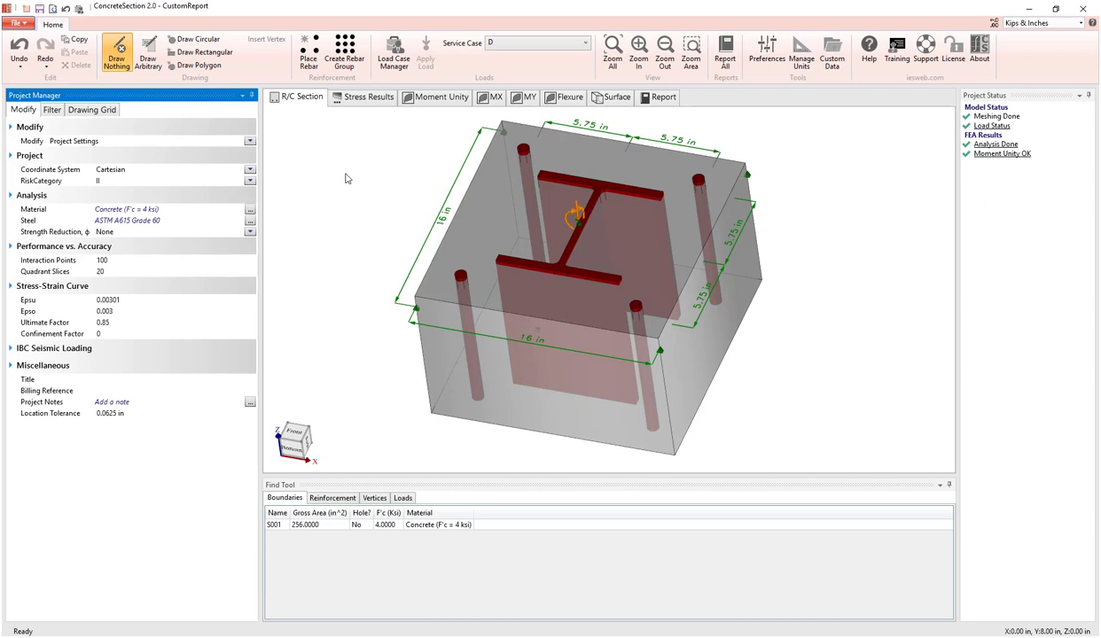
click(78, 41)
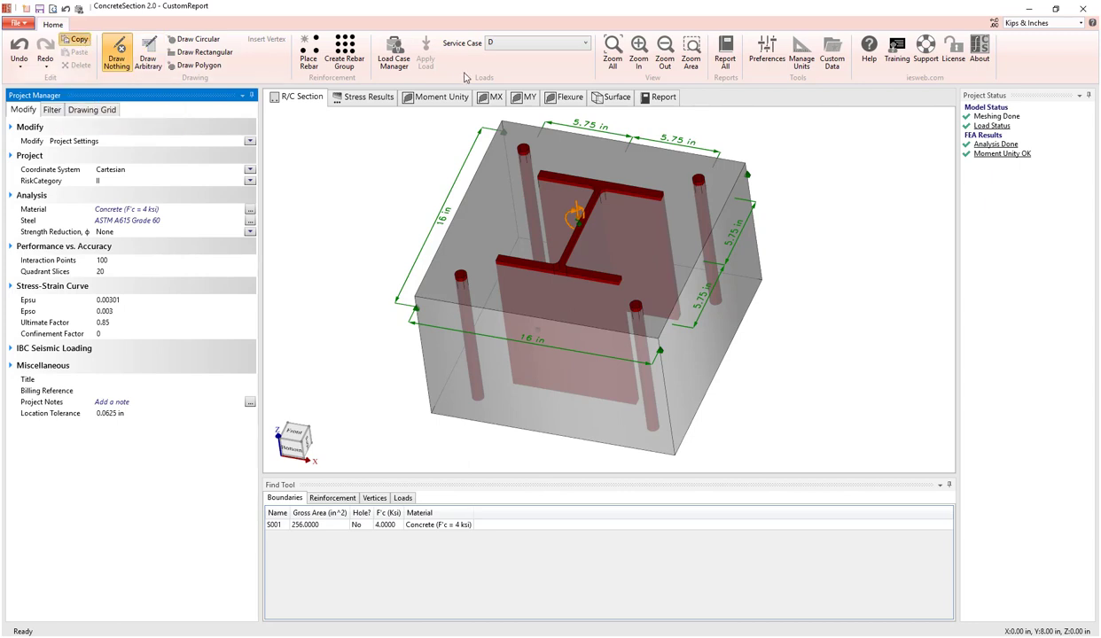
click(664, 98)
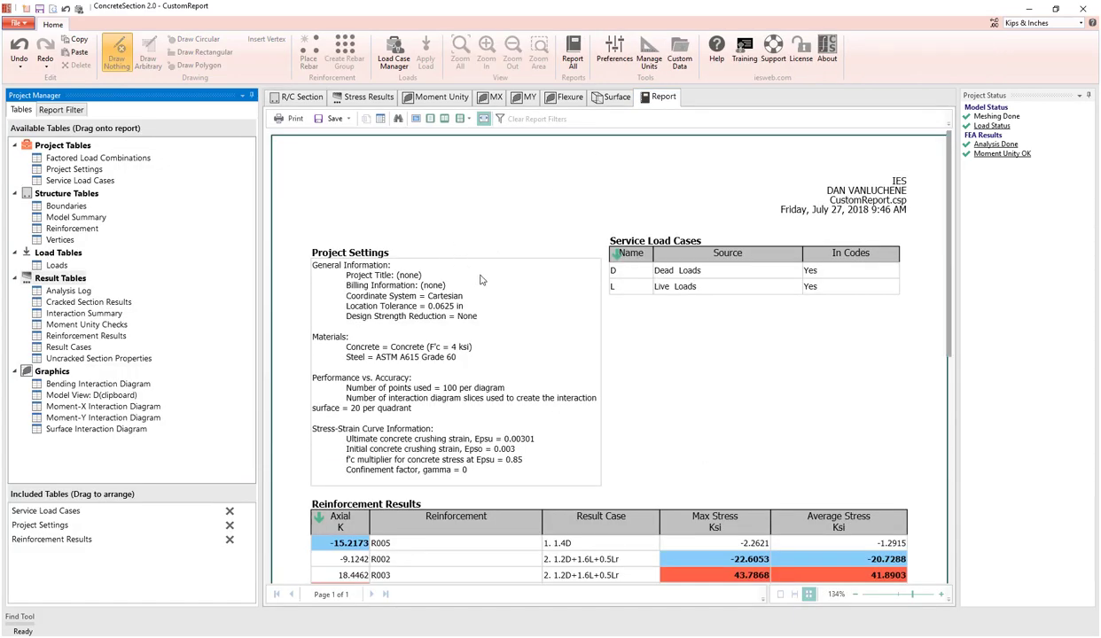
key(ctrl+v)
scroll(483, 280, down, 5)
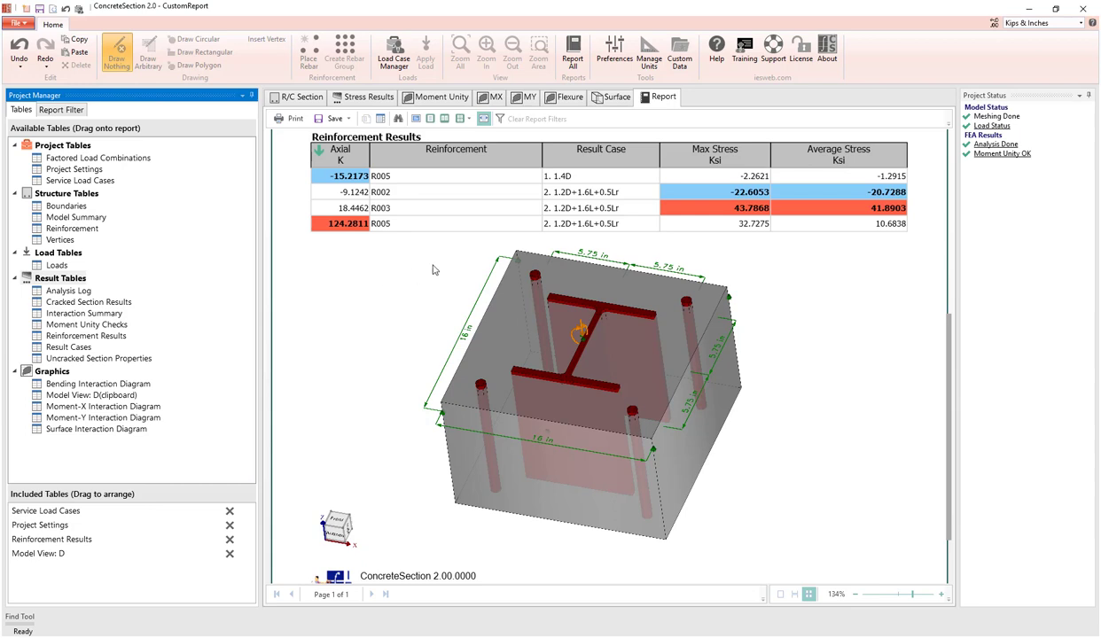
Step: Set the page width of the model view picture to Half and check the resulting report layout
click(467, 261)
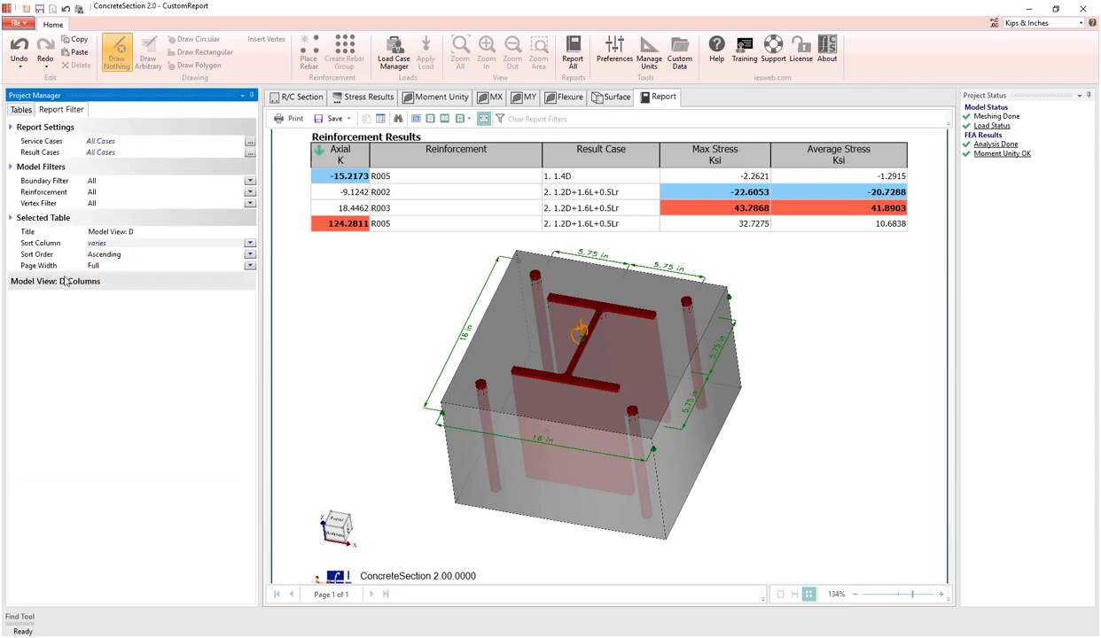
click(249, 265)
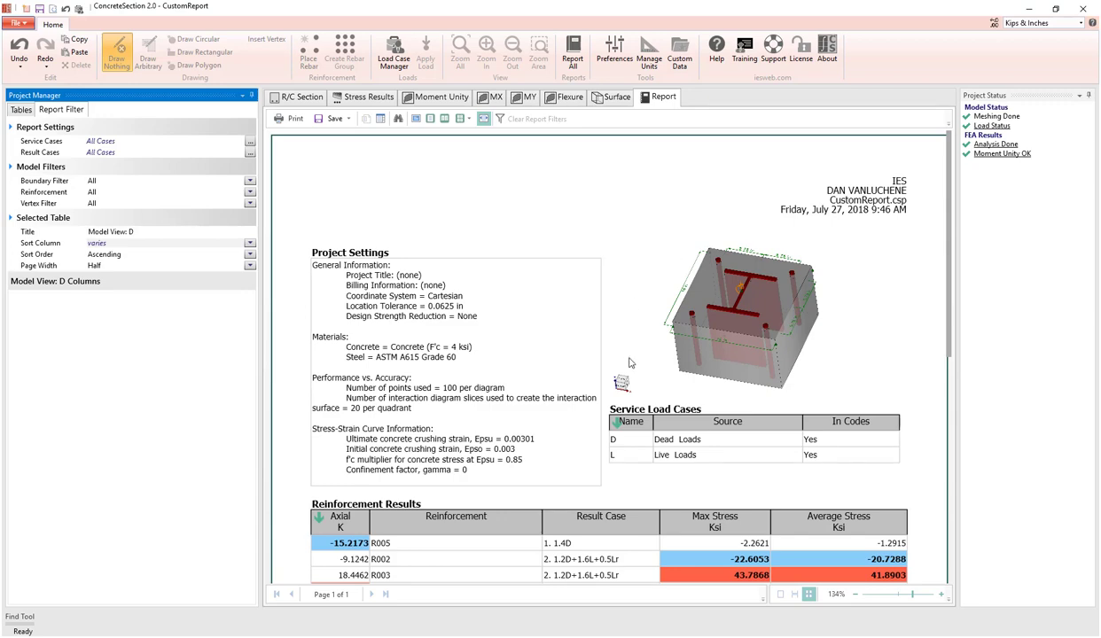
scroll(574, 341, down, 3)
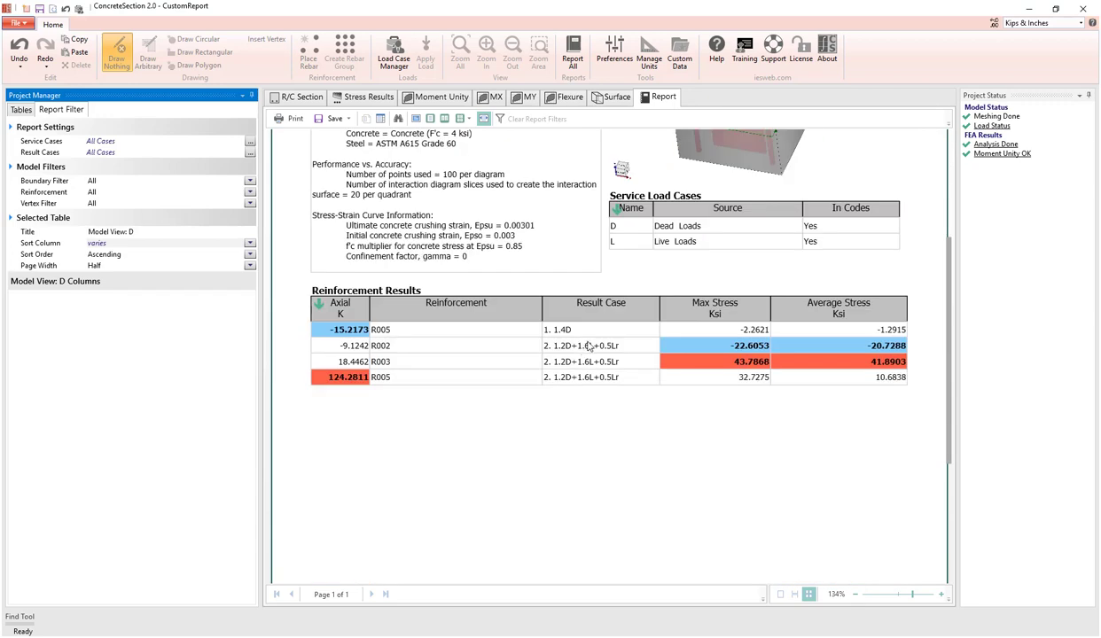
scroll(580, 333, up, 3)
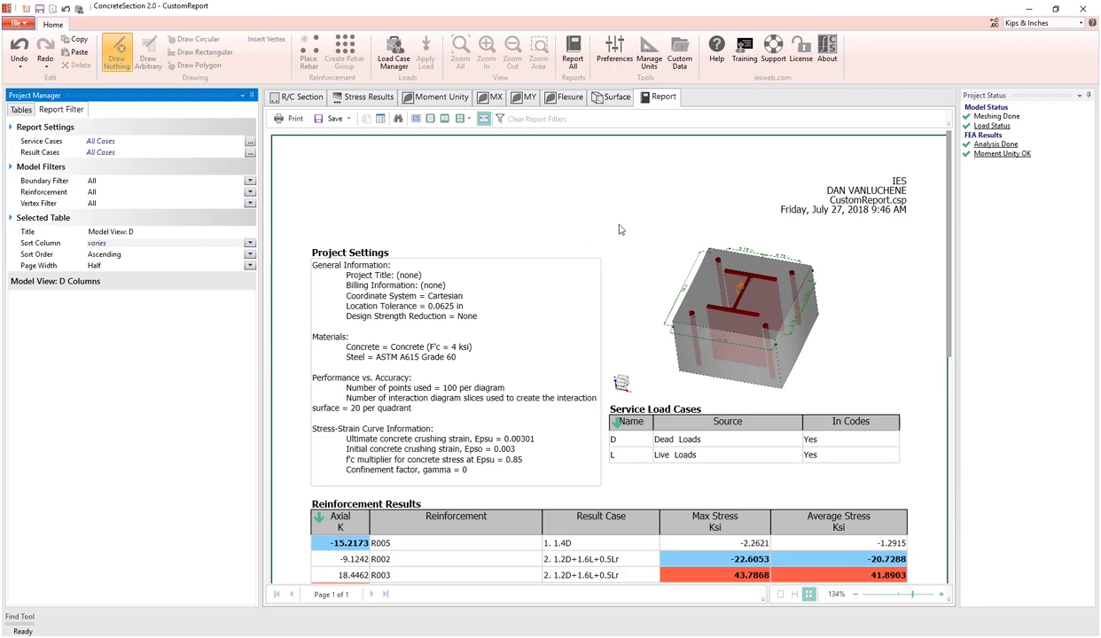